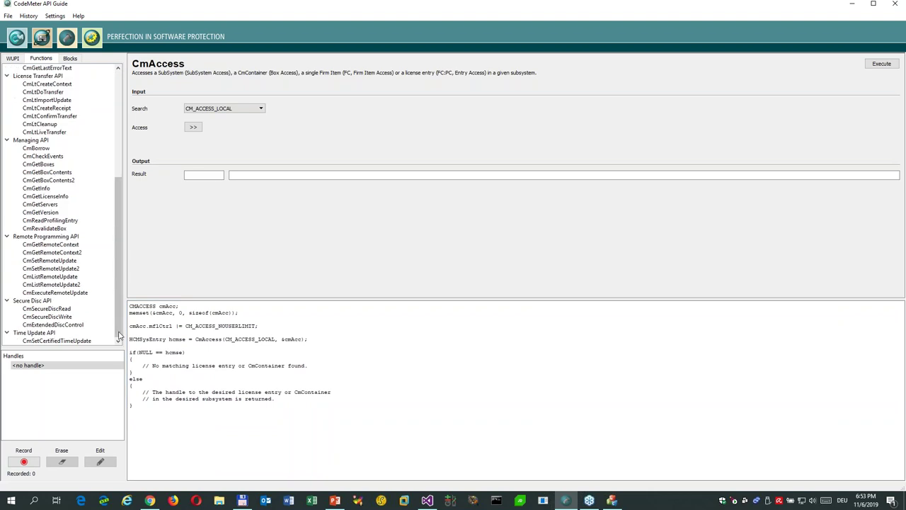
Step: Compare the CmAccess and CmAccess2 functions of the Accessing API
scroll(48, 105, up, 10)
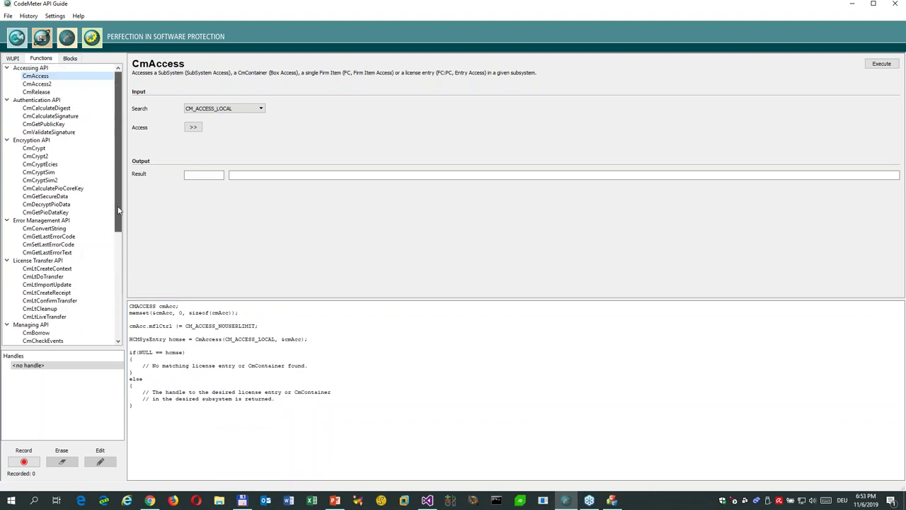
click(37, 84)
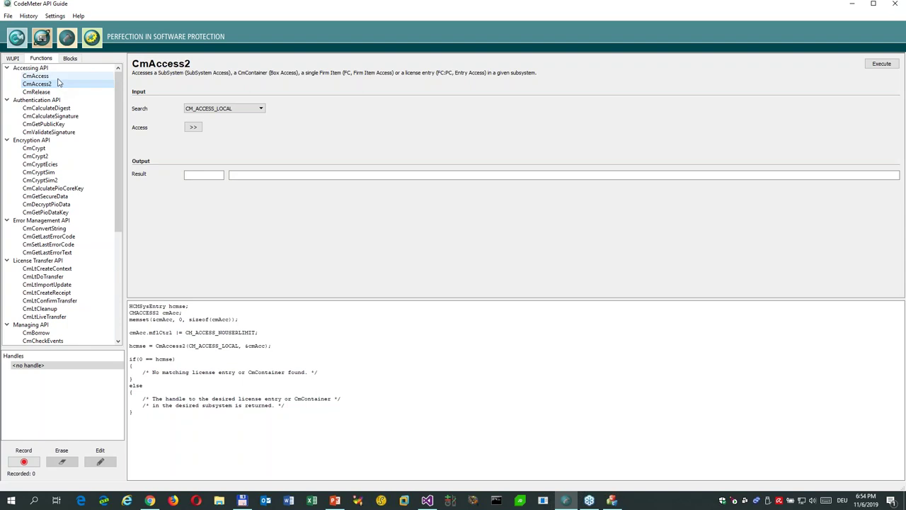
key(Up)
key(Down)
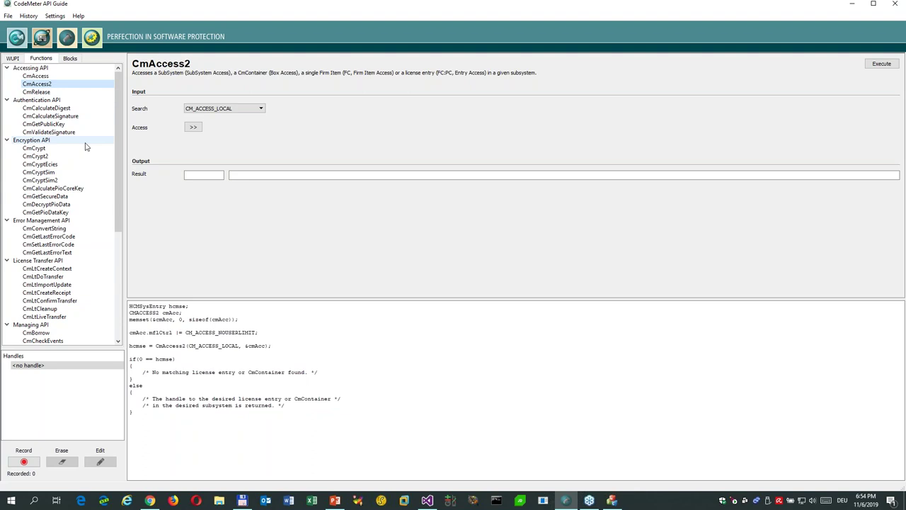
click(51, 77)
click(52, 84)
Step: Compare the CmCrypt and CmCrypt2 functions of the Encryption API
click(51, 158)
click(49, 150)
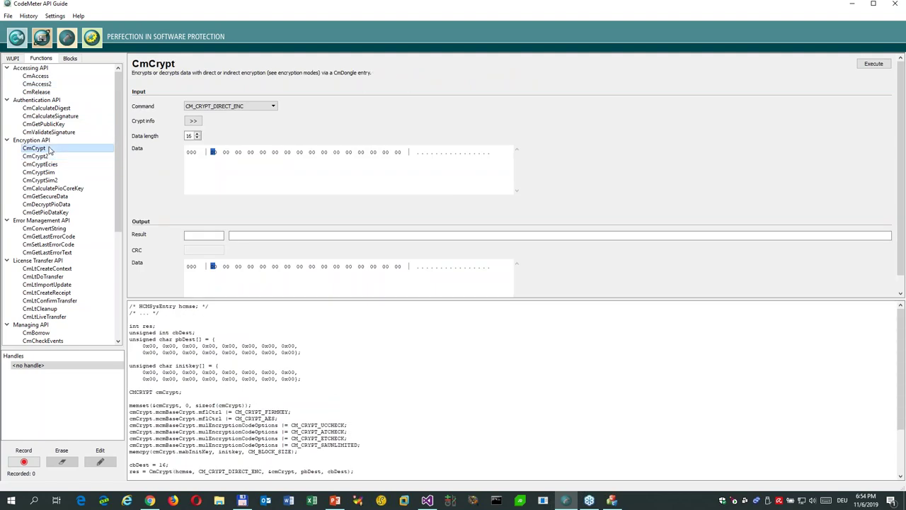
click(51, 158)
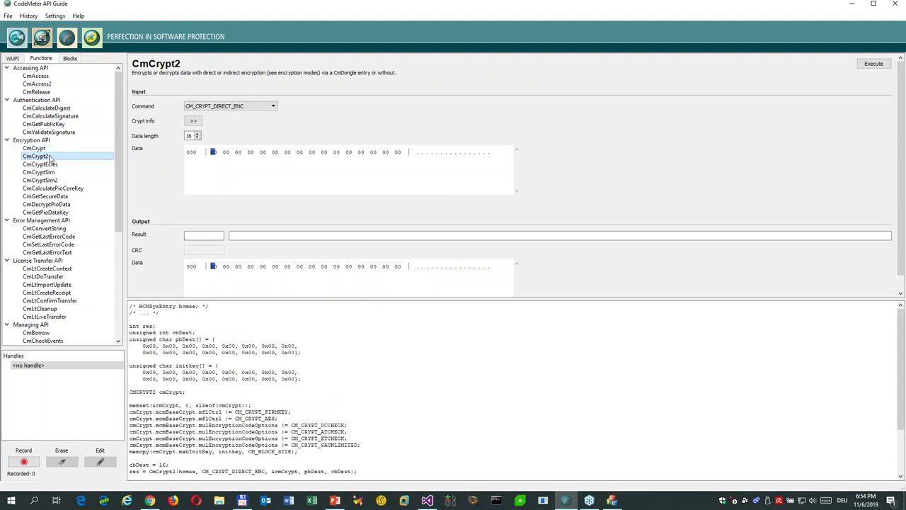
click(50, 149)
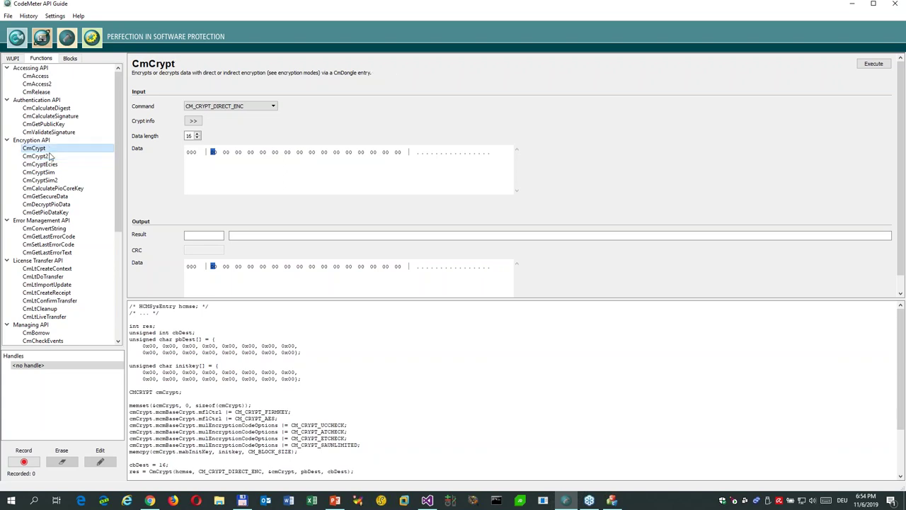
click(51, 158)
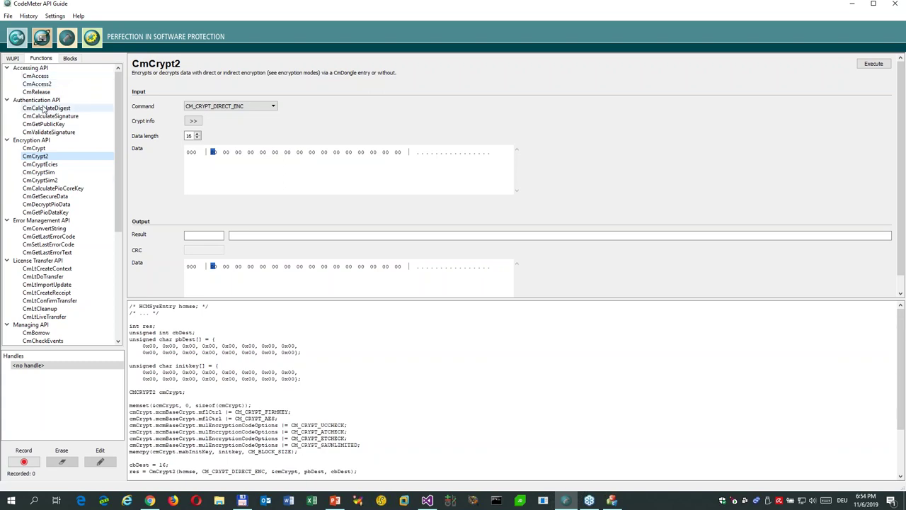
Step: Set the CmAccess2 access structure to Firm Code 6000010 and Product Code 1
click(42, 86)
click(193, 127)
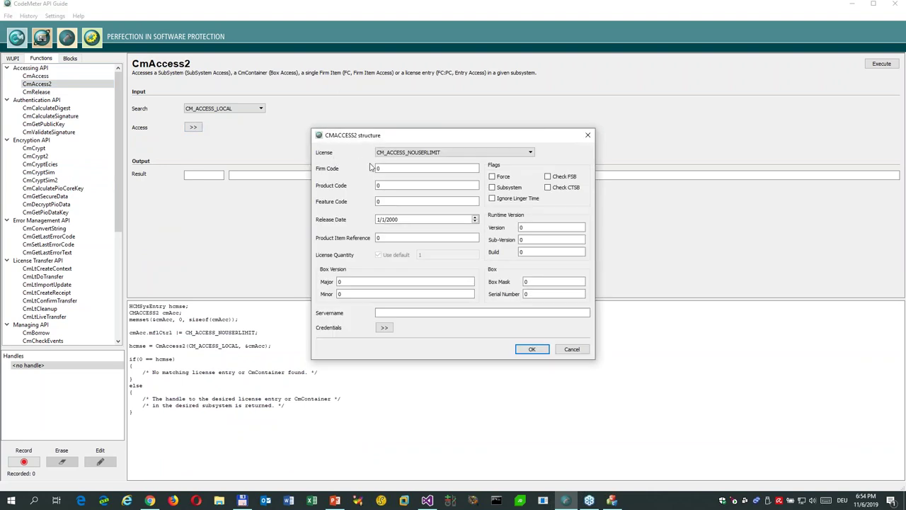
double_click(404, 167)
text(6000010)
key(Tab)
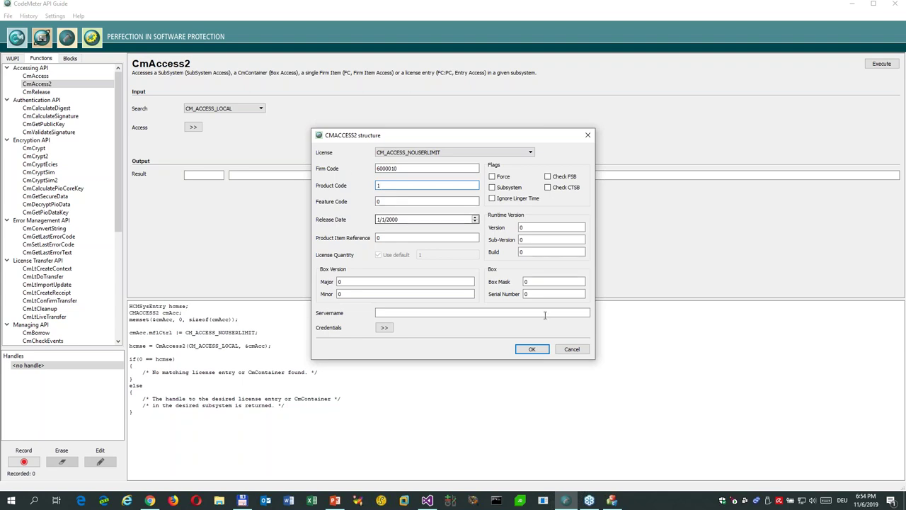
click(532, 349)
Step: Enlarge the generated source code area and set the programming language to Java
drag(266, 301, 209, 215)
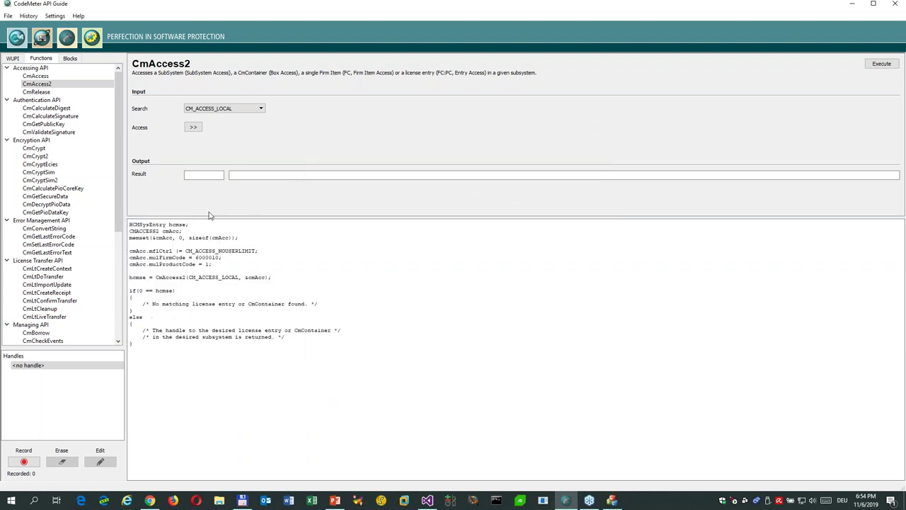
click(54, 16)
mouse_move(78, 28)
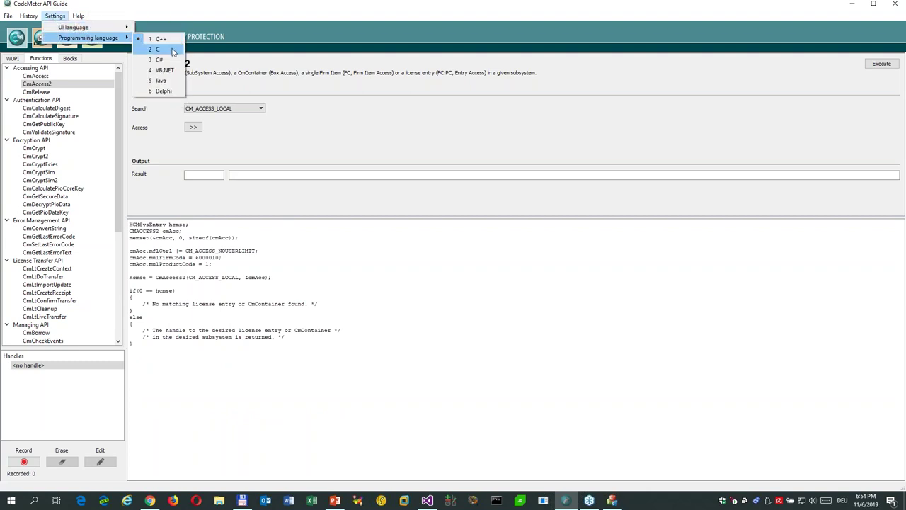
click(175, 83)
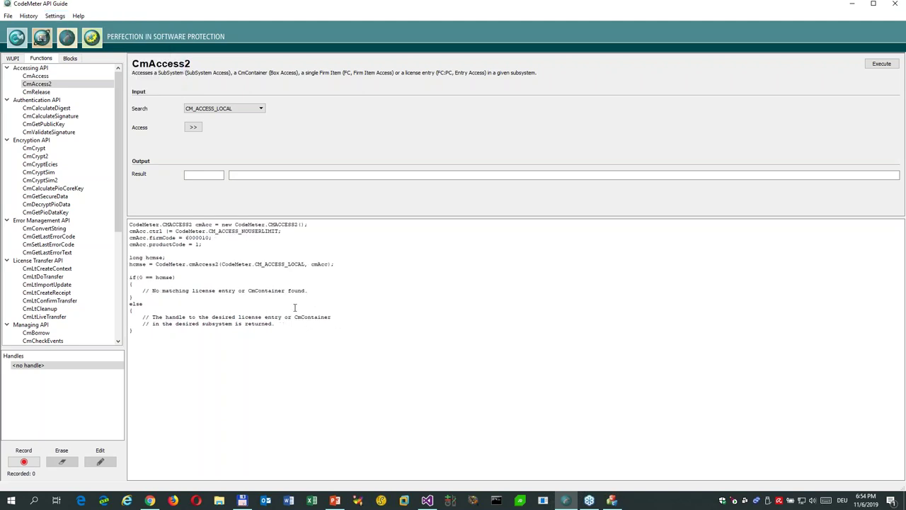
Step: Select all the generated Java code and execute the local CmAccess2 call
drag(268, 358, 397, 220)
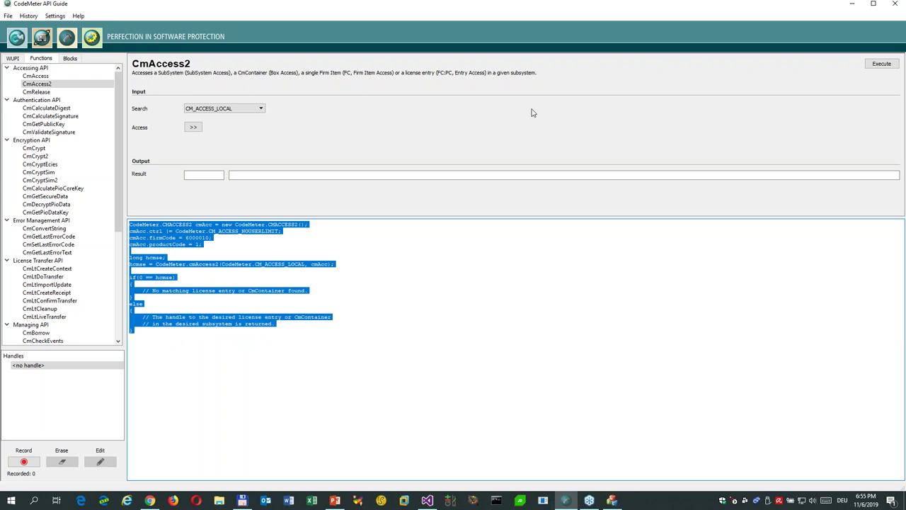
click(882, 63)
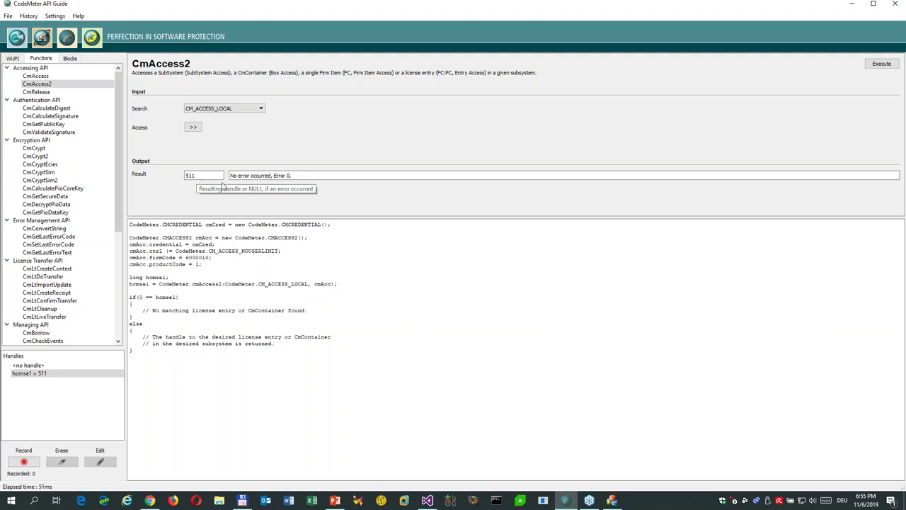
Step: Review the executed call in the API calls history, and close the history and CodeMeter API Guide
click(28, 16)
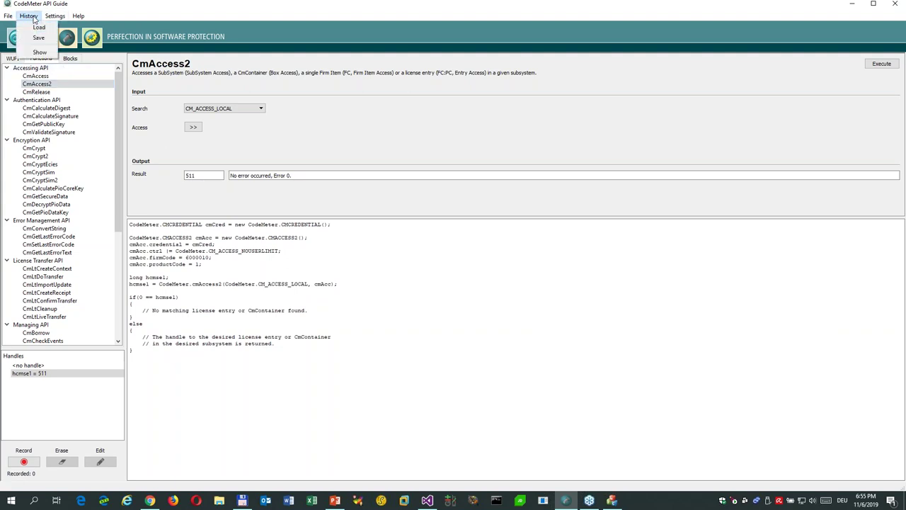
click(40, 53)
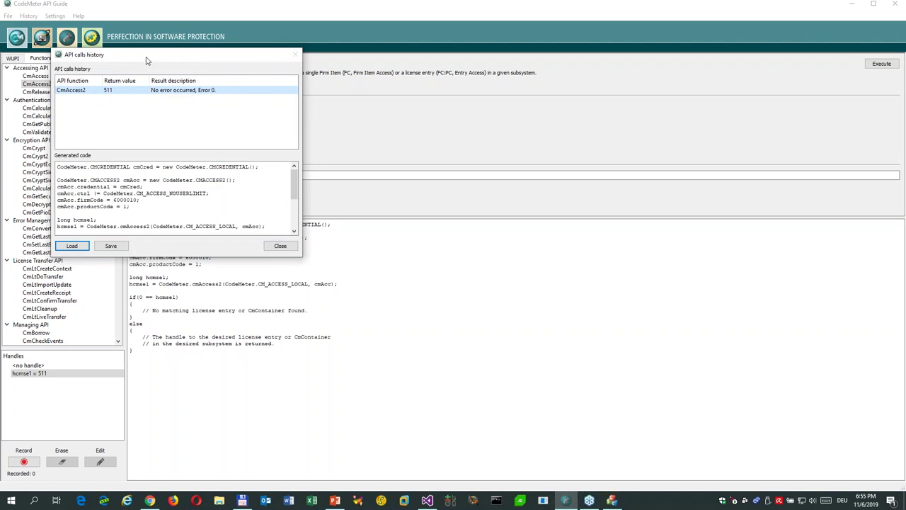
drag(153, 58, 209, 75)
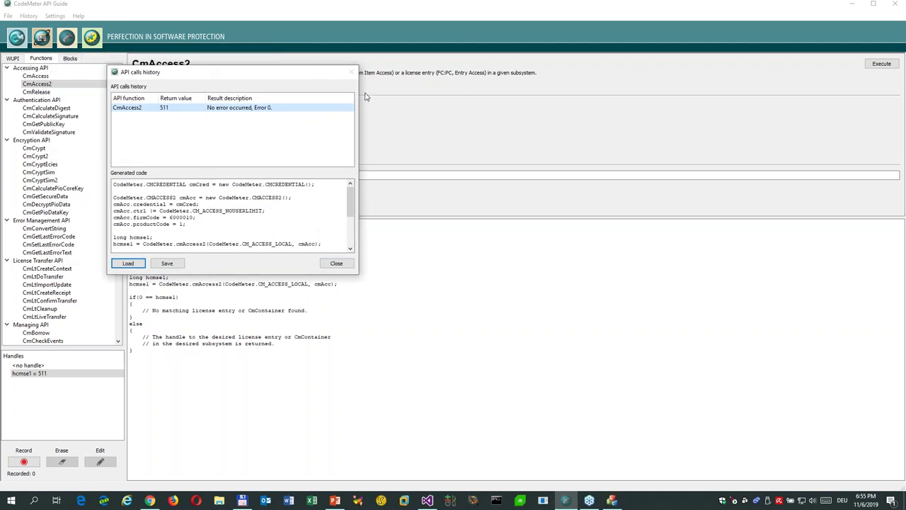
click(336, 262)
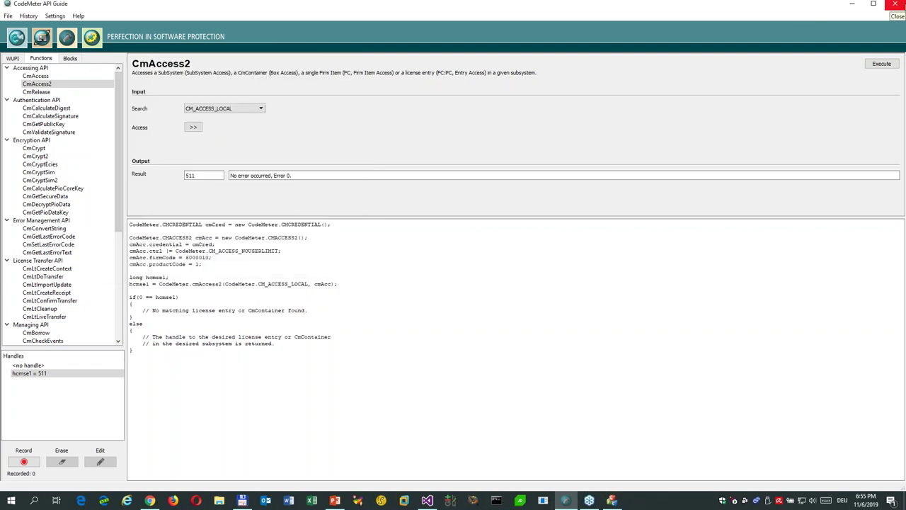
click(896, 4)
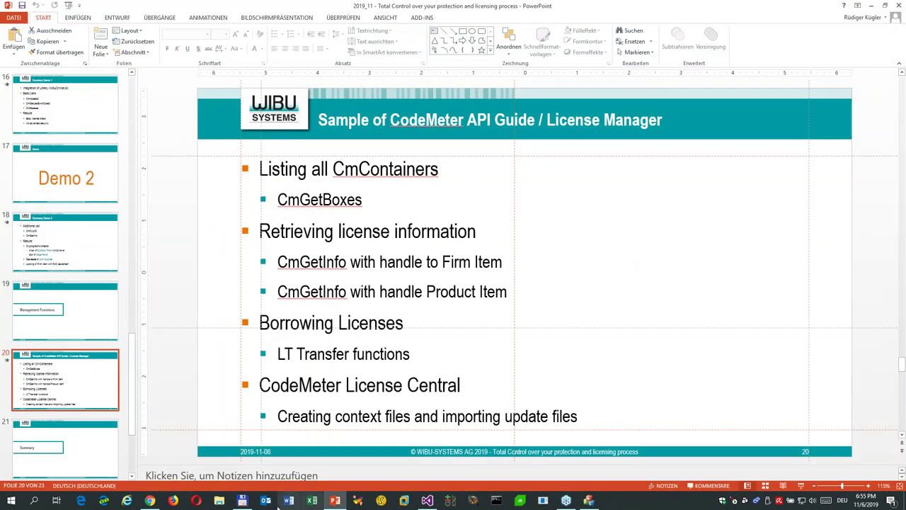
Step: Switch to Total Commander and go from the Demo2 folder up to the C drive root and into Users
click(242, 500)
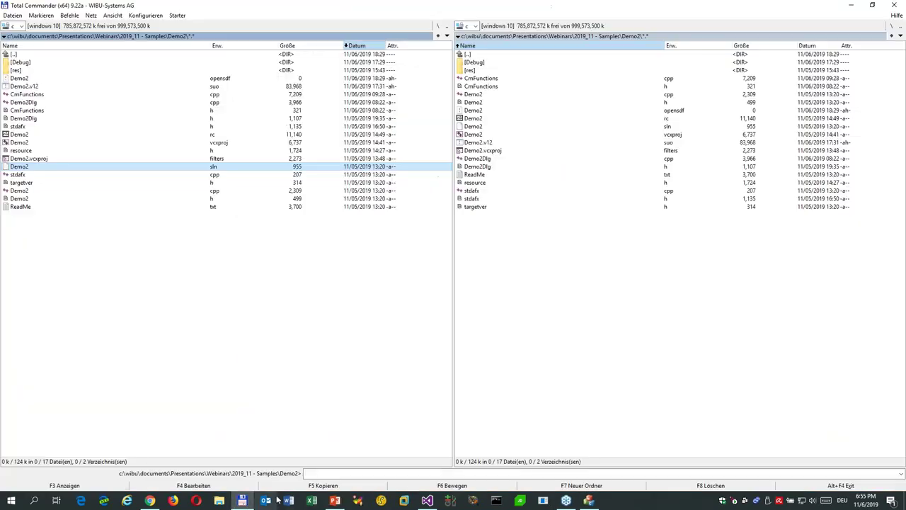
double_click(21, 55)
click(21, 55)
double_click(21, 55)
double_click(21, 55)
double_click(21, 55)
click(22, 55)
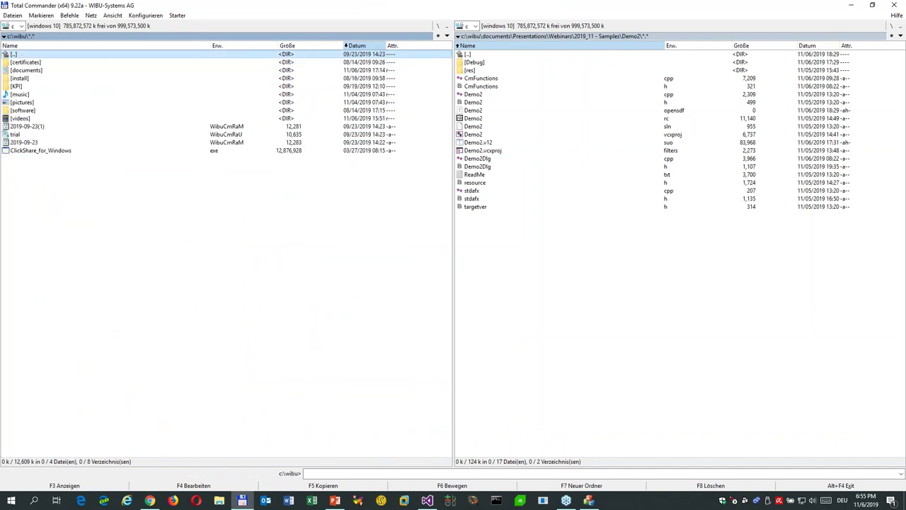
double_click(20, 57)
double_click(30, 173)
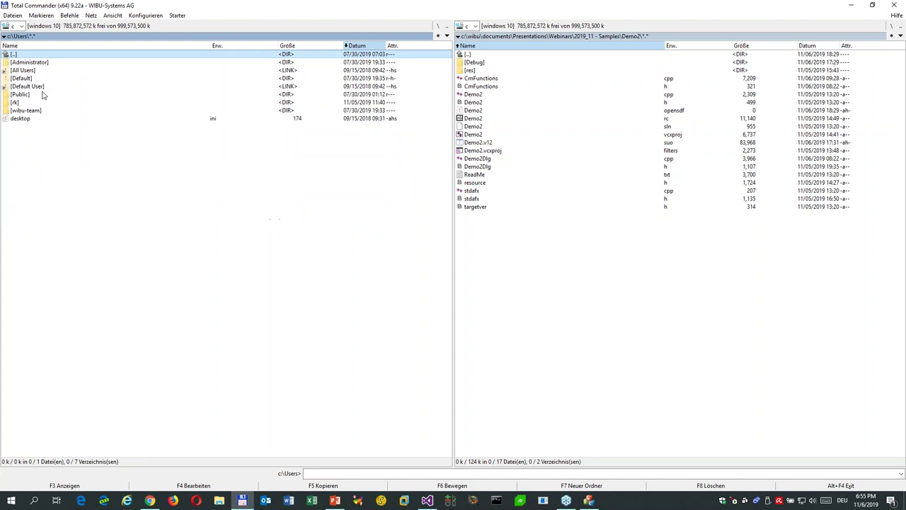
Step: Open the Java folder under Public\Documents\WIBU-SYSTEMS\Software Protection Samples
double_click(27, 94)
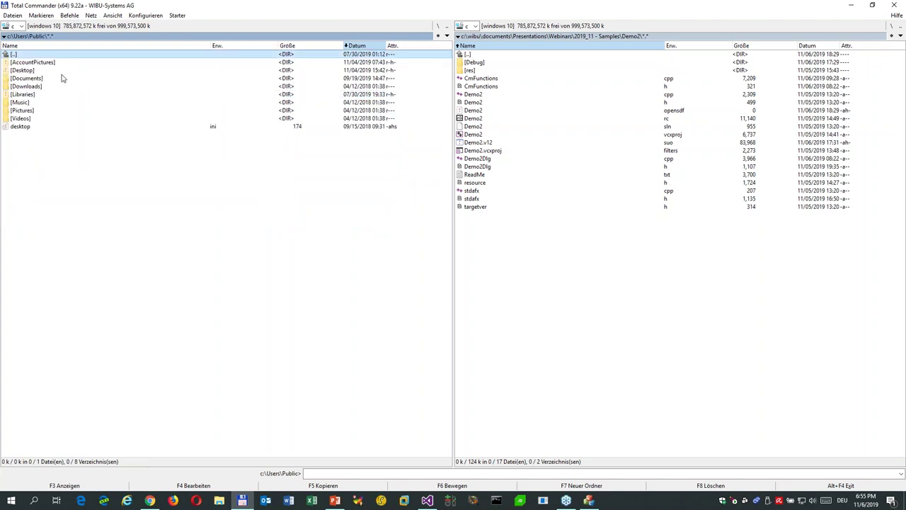
double_click(30, 79)
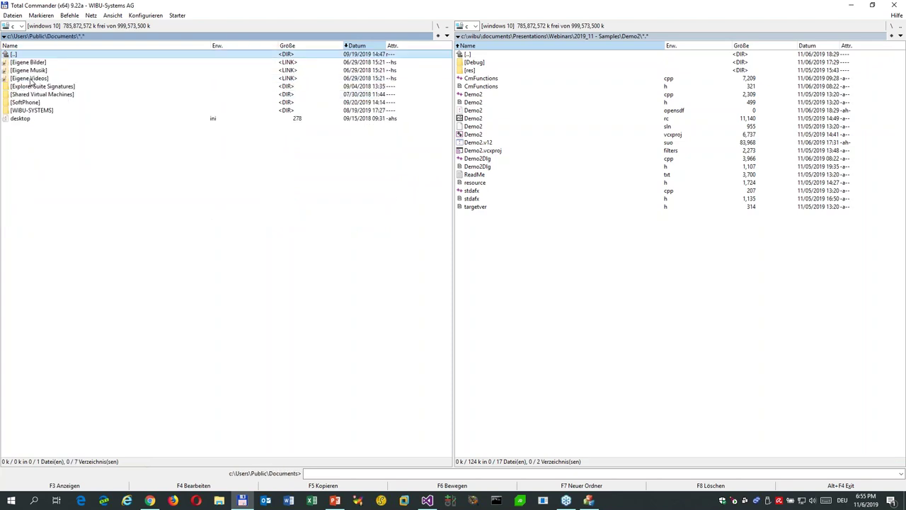
double_click(37, 111)
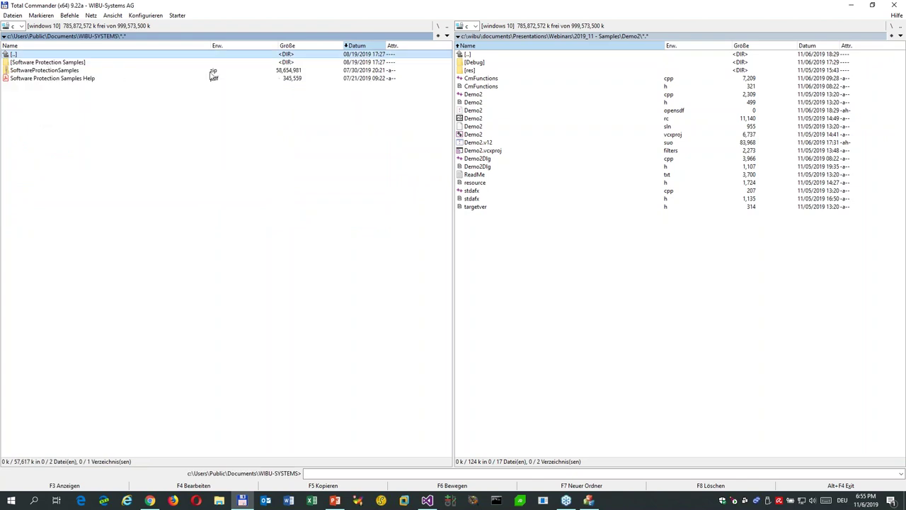
double_click(71, 63)
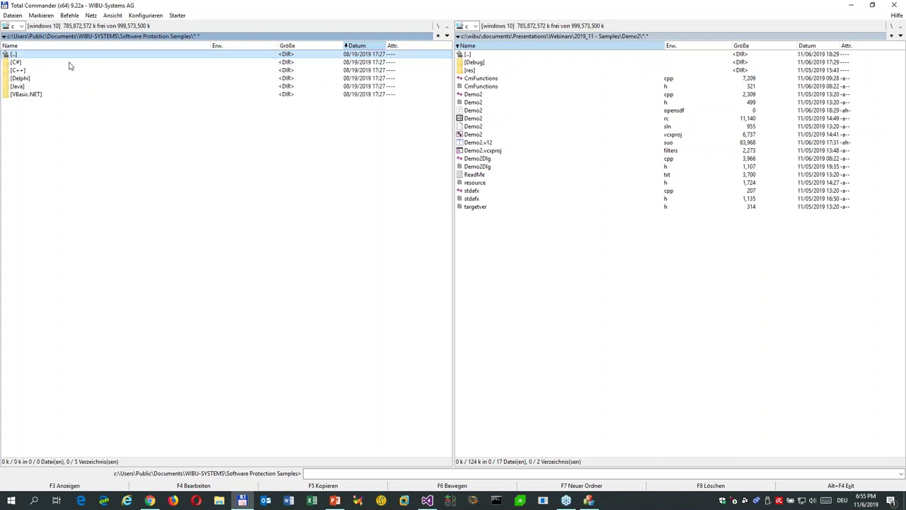
double_click(25, 86)
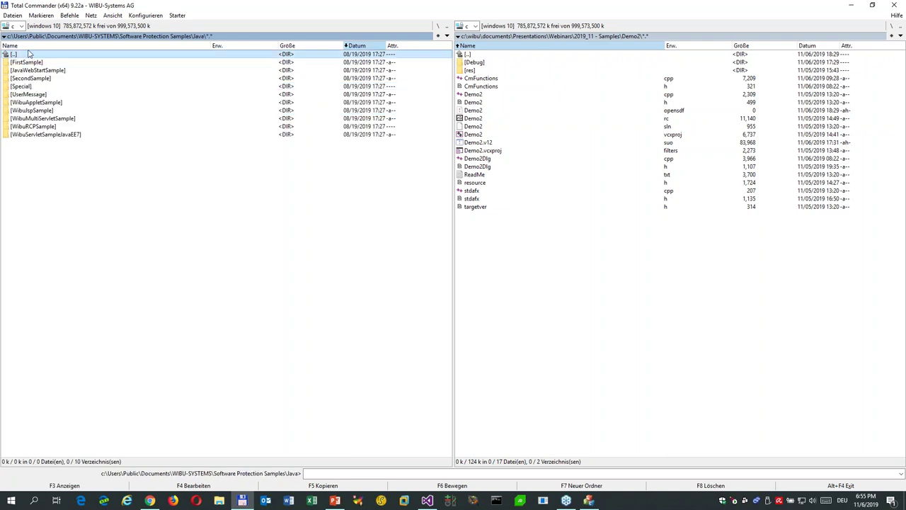
Step: Sort the file list by name and go to the C# samples folder instead
click(28, 46)
double_click(26, 55)
double_click(21, 63)
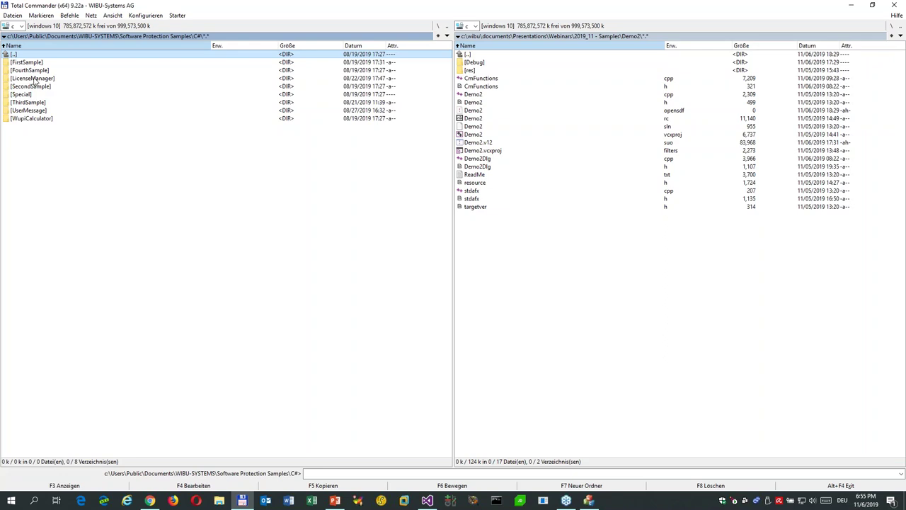
Step: Run the LicenseManager executable from the bin\Debug folder of the C# LicenseManager sample
double_click(36, 79)
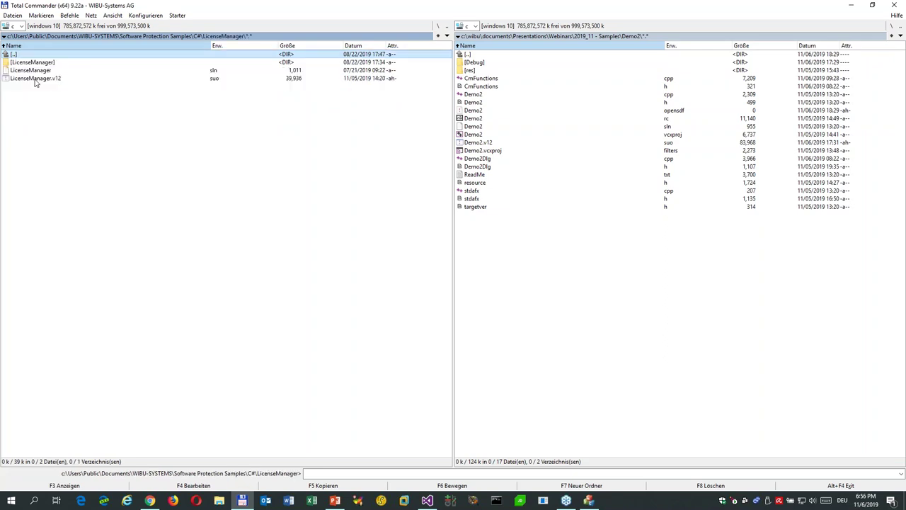
double_click(38, 64)
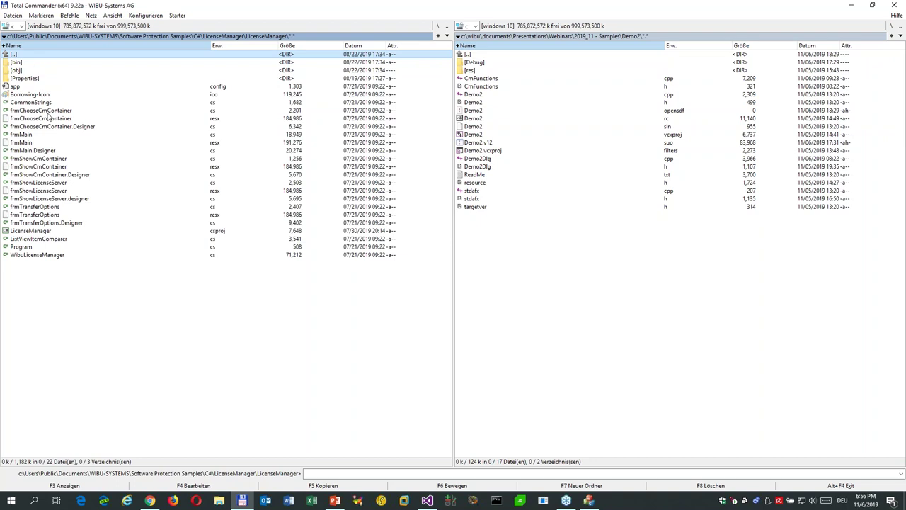
double_click(20, 69)
double_click(21, 63)
double_click(39, 64)
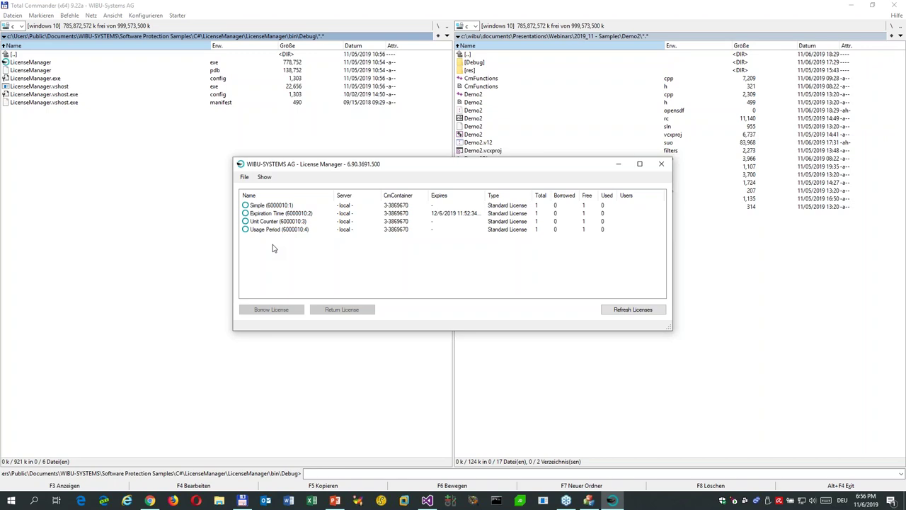
Step: Include remote servers in the license list and extend the License Manager window upward
click(267, 178)
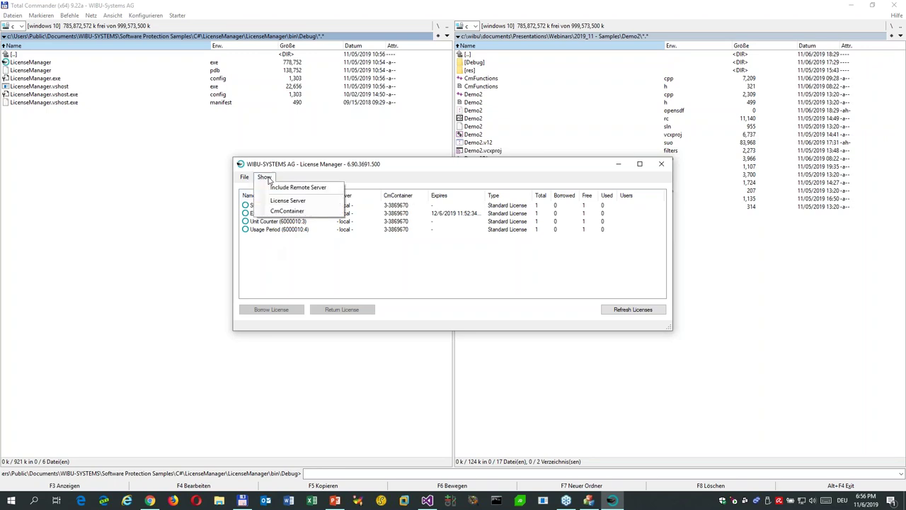
click(298, 186)
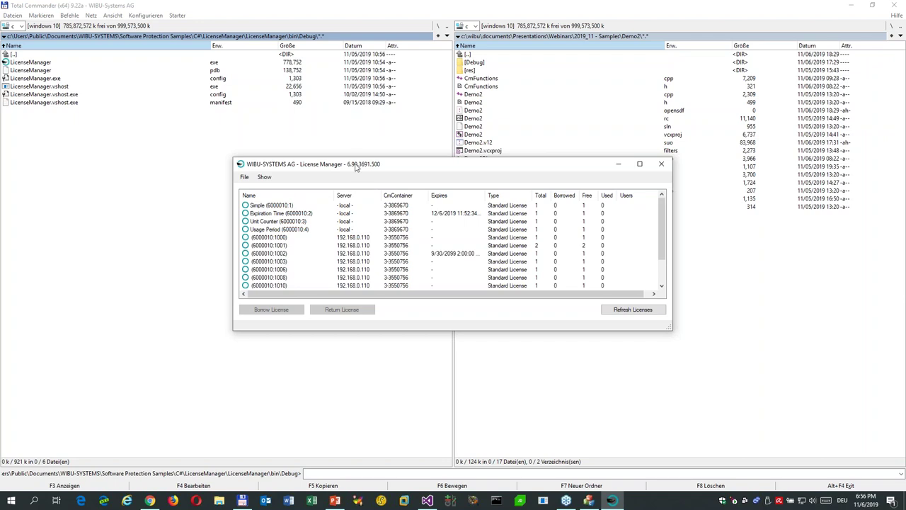
drag(355, 157, 354, 139)
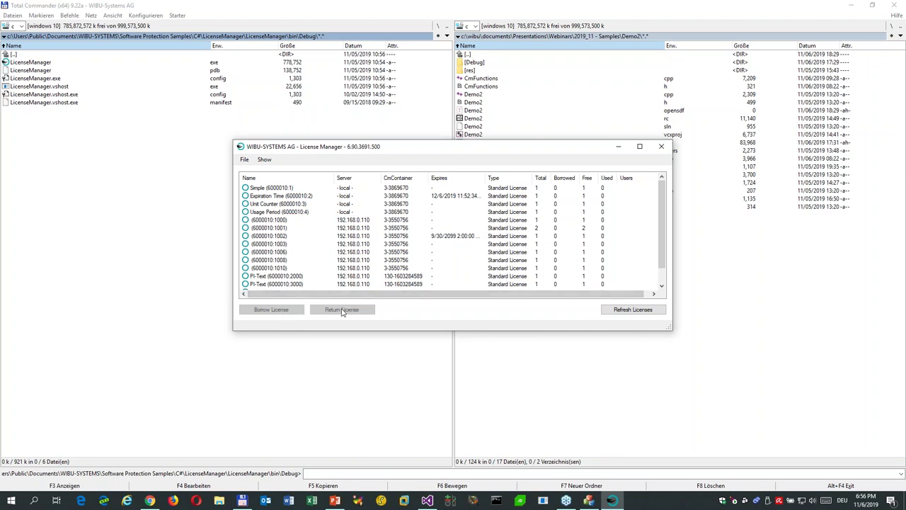
Step: Check the borrow and return options for the Simple, Expiration Time and 6000010:1010 licenses, and close License Manager
click(295, 189)
click(298, 197)
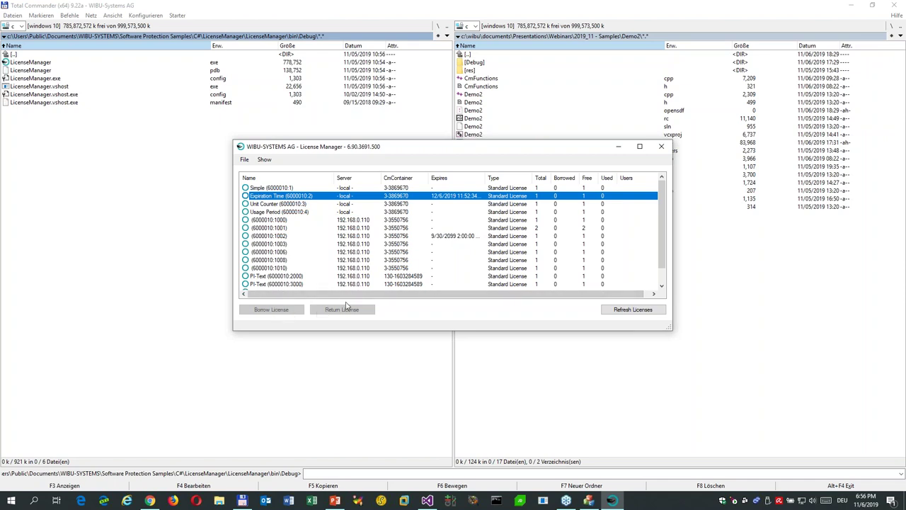
click(290, 269)
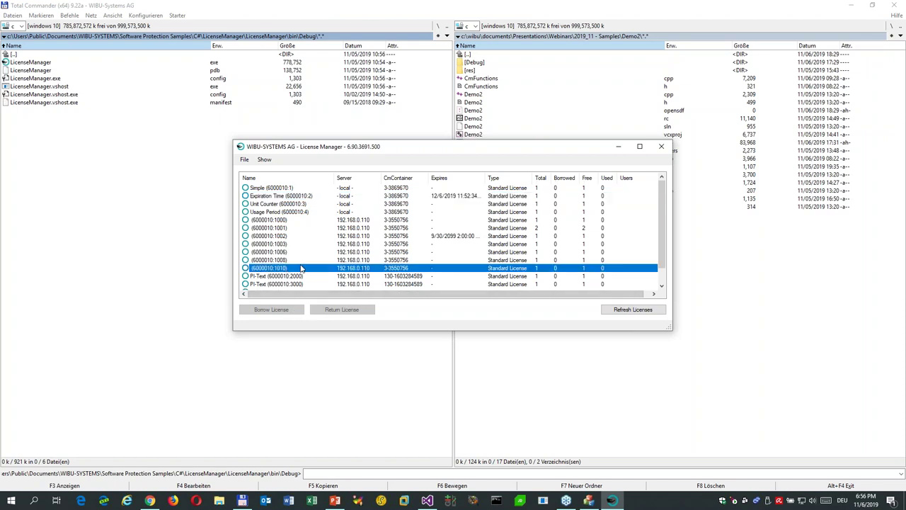
click(663, 147)
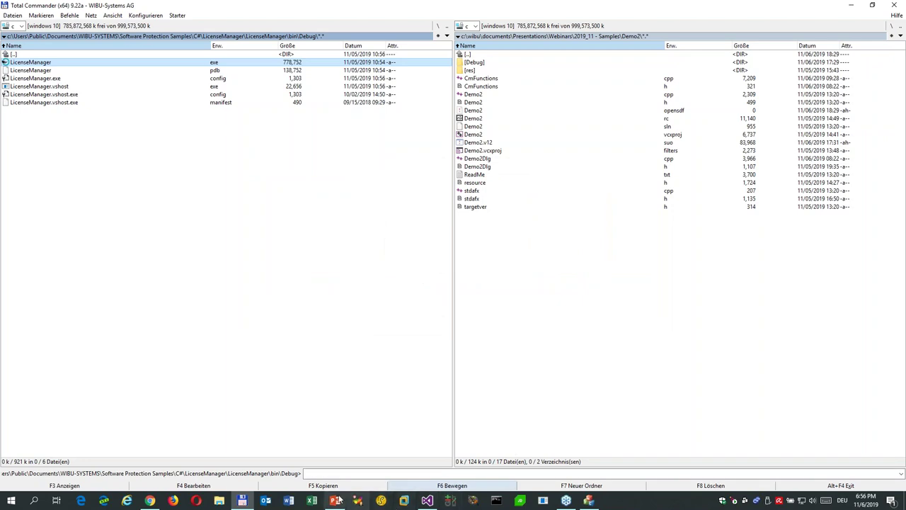
Step: Switch to PowerPoint, start the slide show from slide 20 and reveal the points on retrieving license information
click(336, 501)
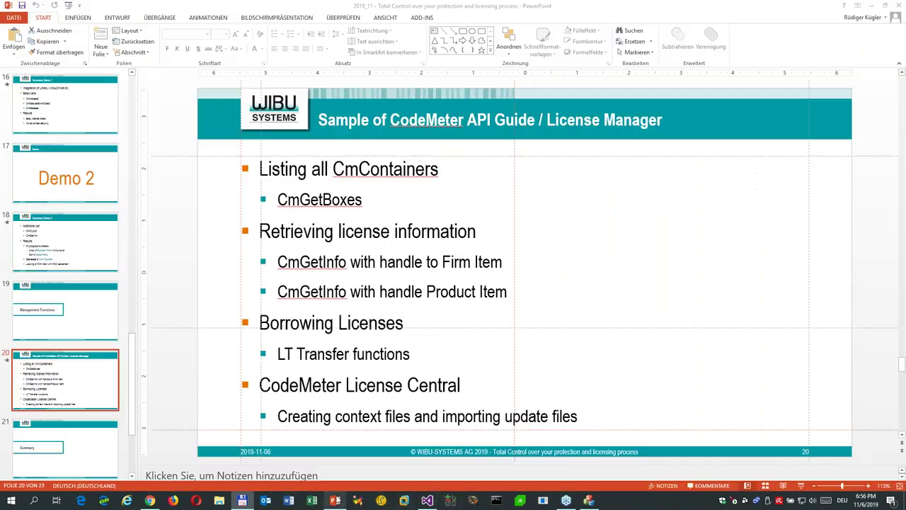
click(802, 486)
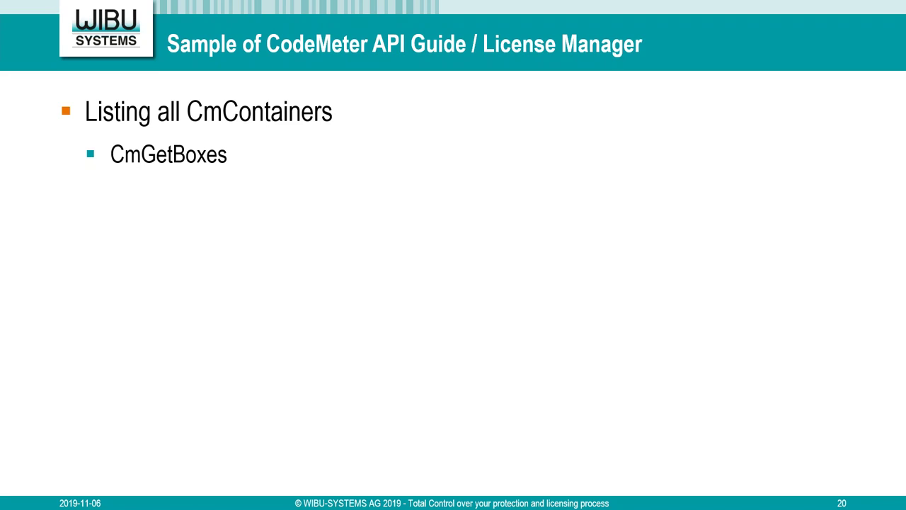
key(Right)
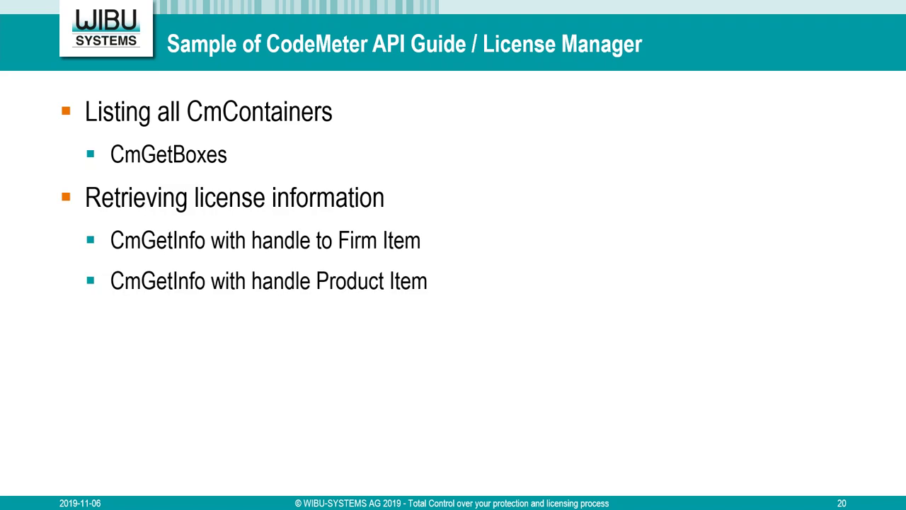